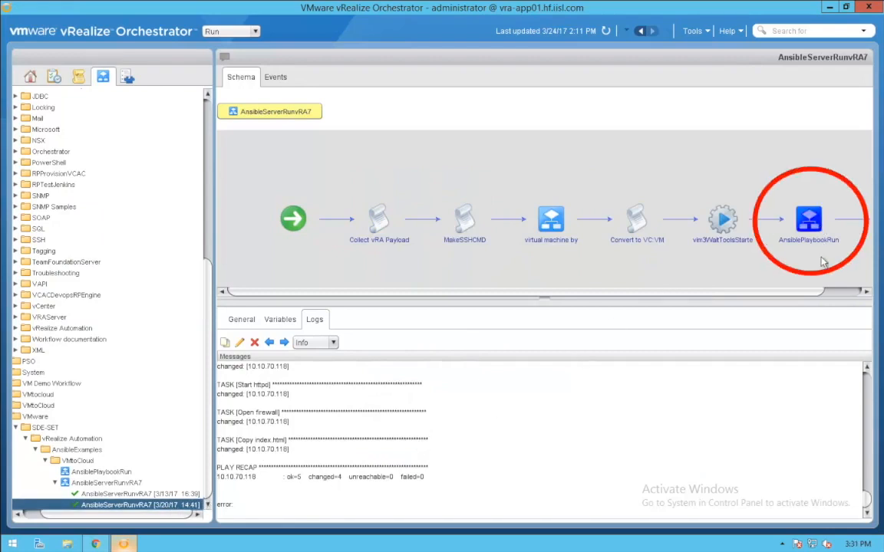
Read through the playbook task output in the log of the latest AnsibleServerRunvRA7 workflow run.
scroll(708, 393, "down", 3)
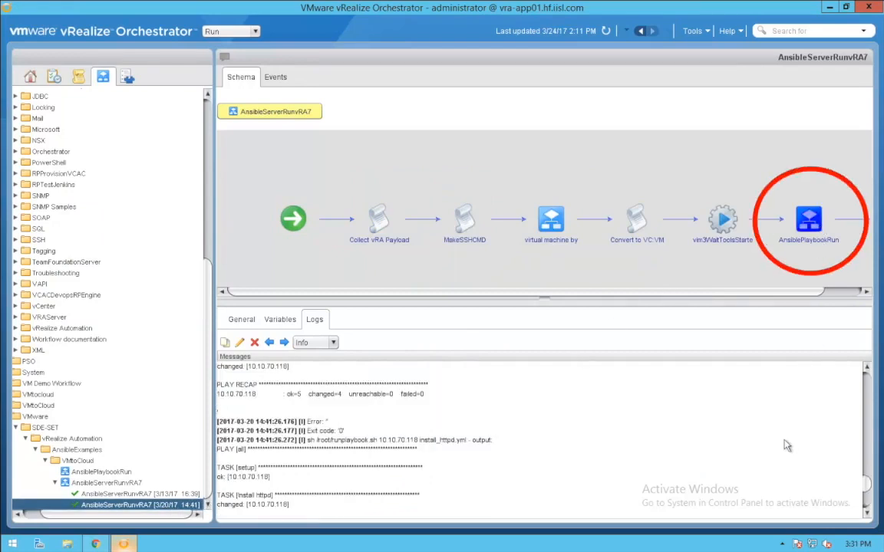
scroll(785, 445, "down", 2)
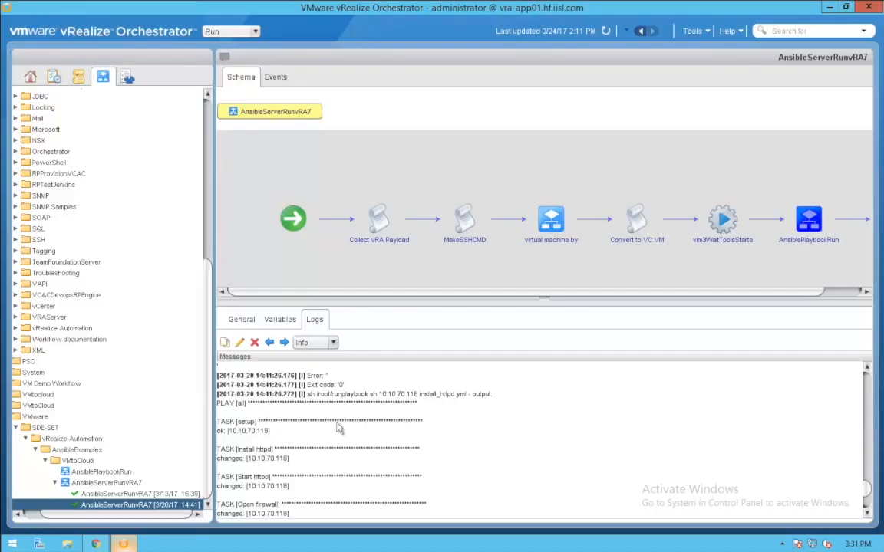
Switch to Ansible Tower in Chrome and open test-inventory to view its groups and hosts.
left_click(97, 544)
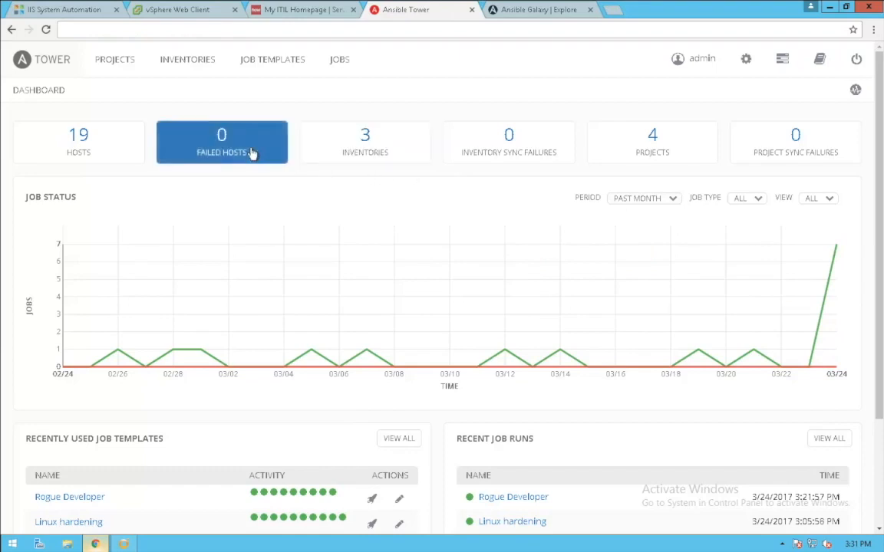
left_click(175, 66)
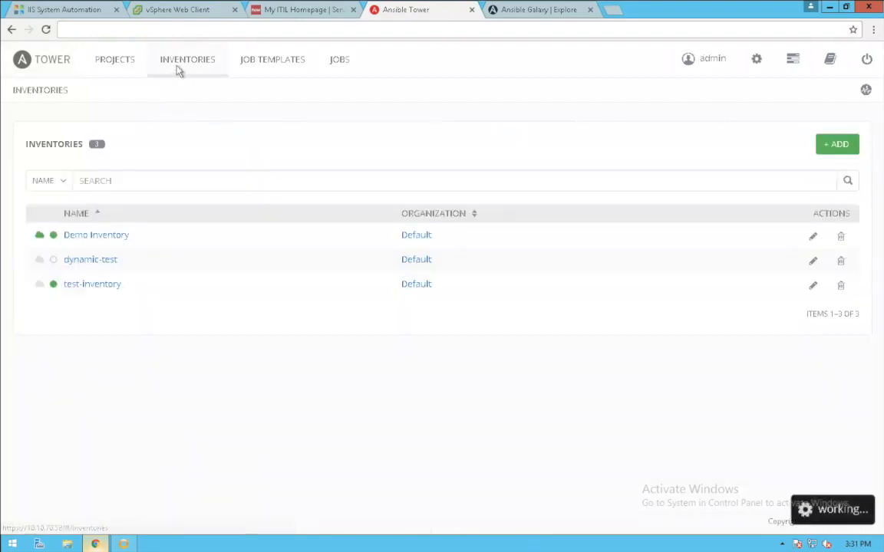
left_click(89, 287)
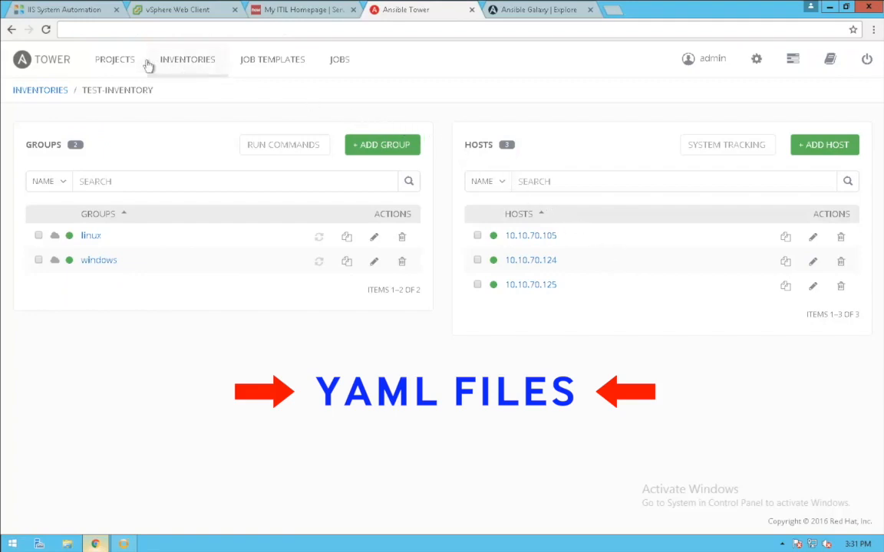
Open the Linux OS Hardening project and view the available SCM types without changing the selection.
left_click(115, 59)
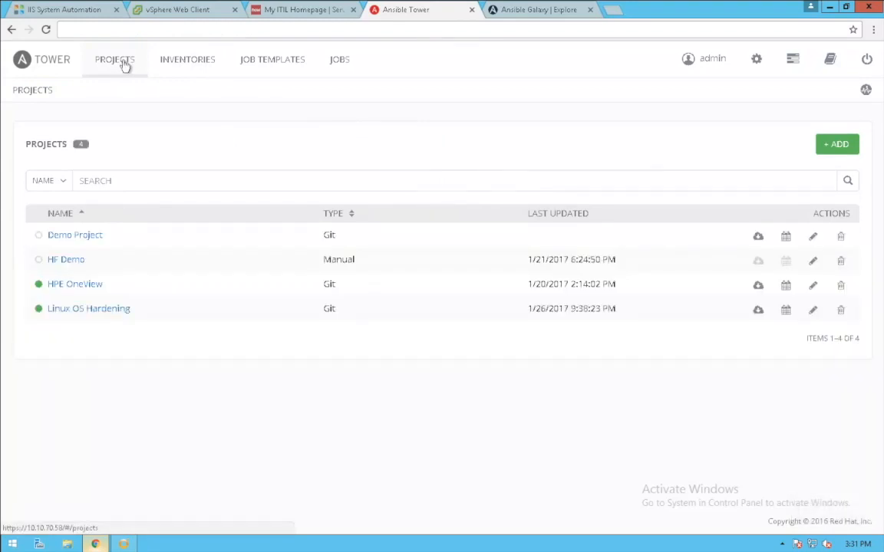
left_click(104, 311)
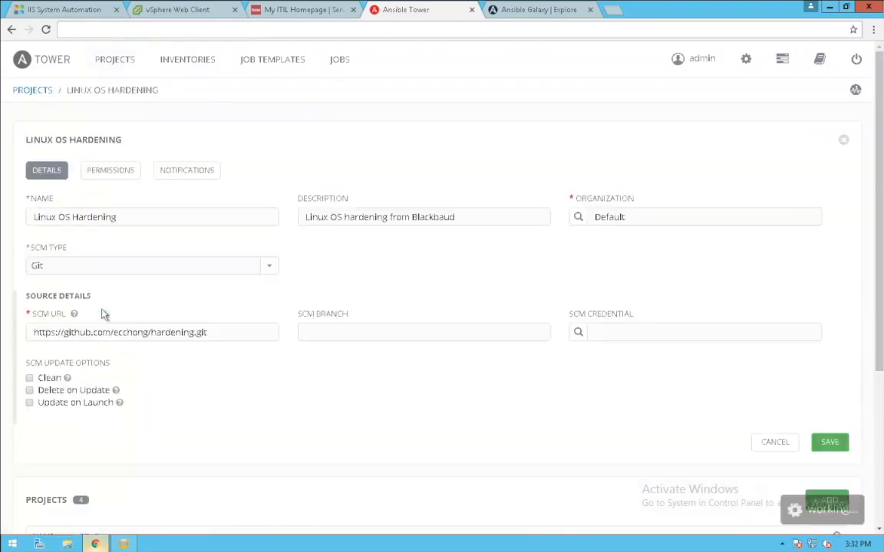
left_click(150, 276)
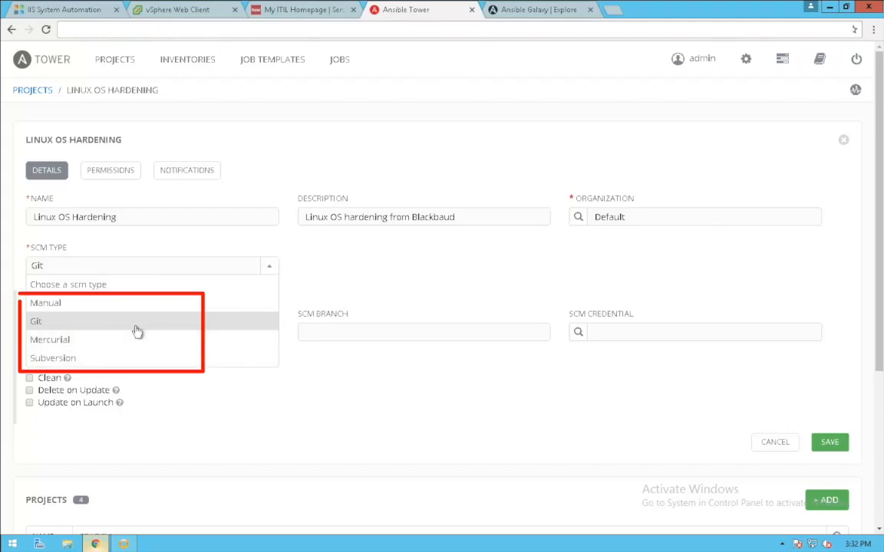
left_click(344, 277)
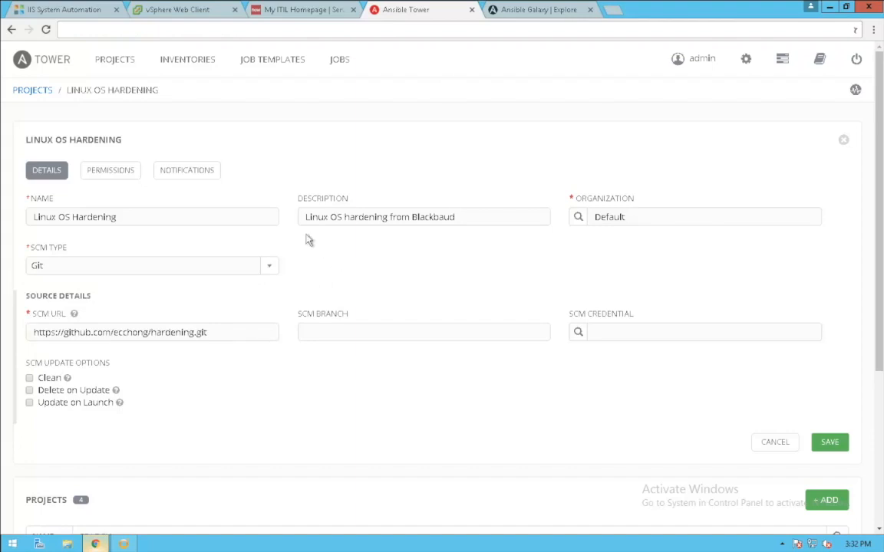
Go back to the project list, open the HPE OneView project and inspect its SCM URL.
left_click(33, 91)
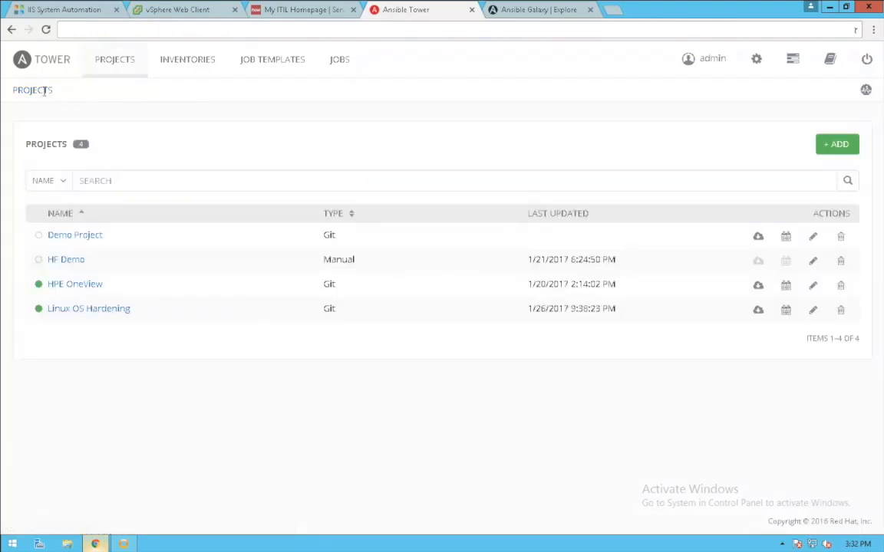
left_click(93, 286)
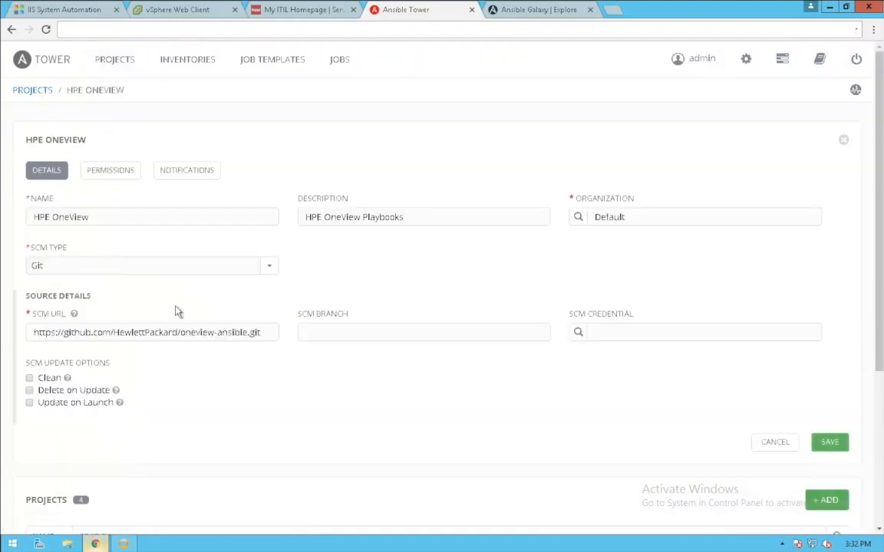
left_click(263, 332)
left_click_drag(263, 332, 34, 328)
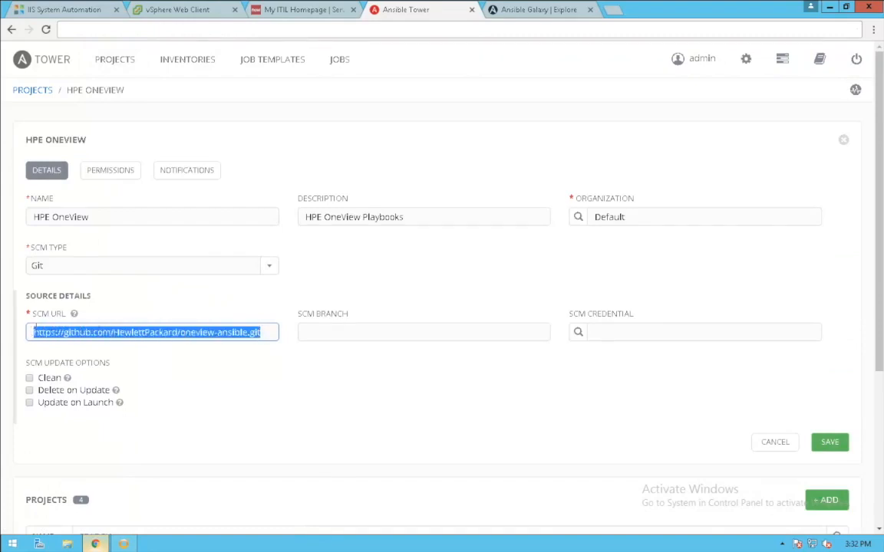
left_click(274, 328)
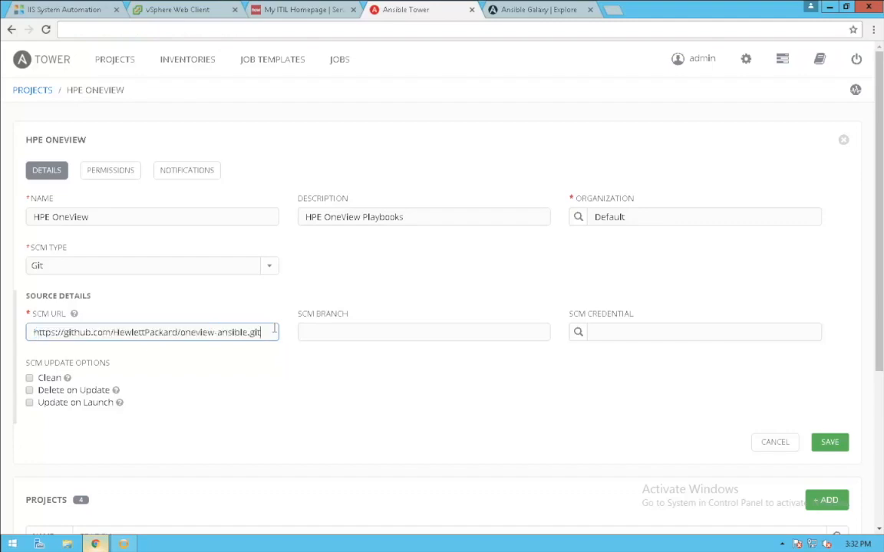
Switch to Ansible Galaxy, view its home page and open the catalogue for browsing roles.
left_click(540, 13)
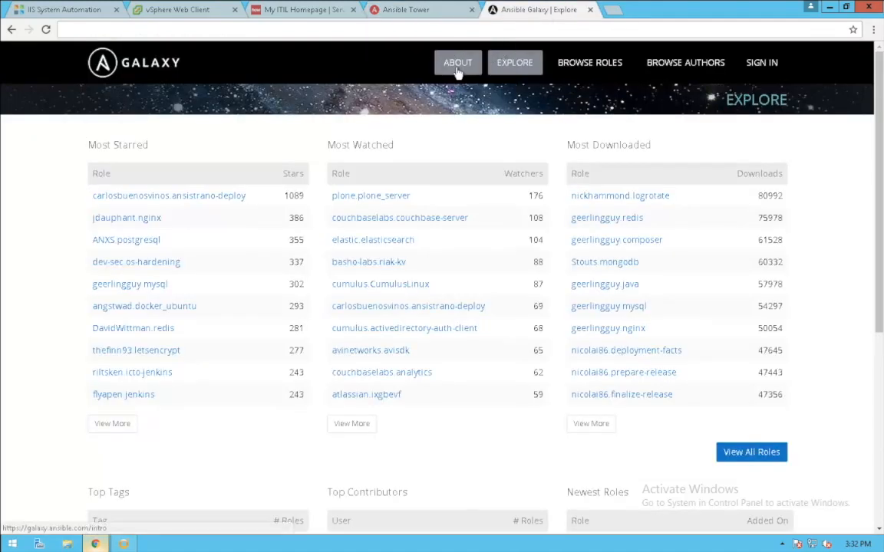
left_click(159, 71)
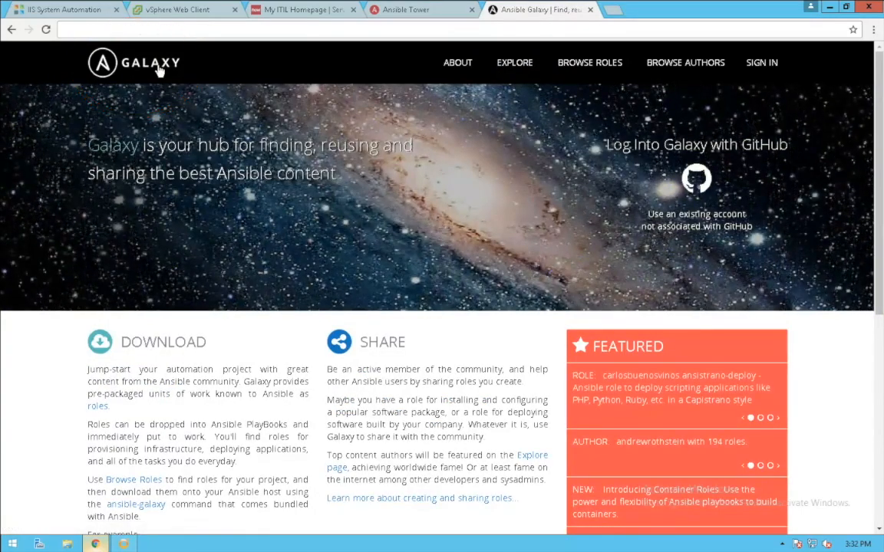
left_click(610, 66)
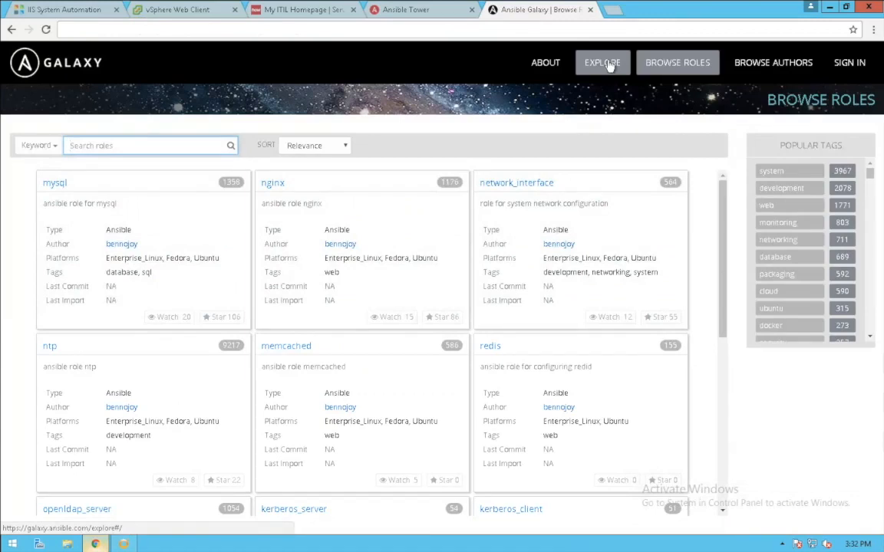
Return to Ansible Tower, open the Linux hardening job template and inspect its inventory, project, playbook choices and machine credential.
left_click(415, 10)
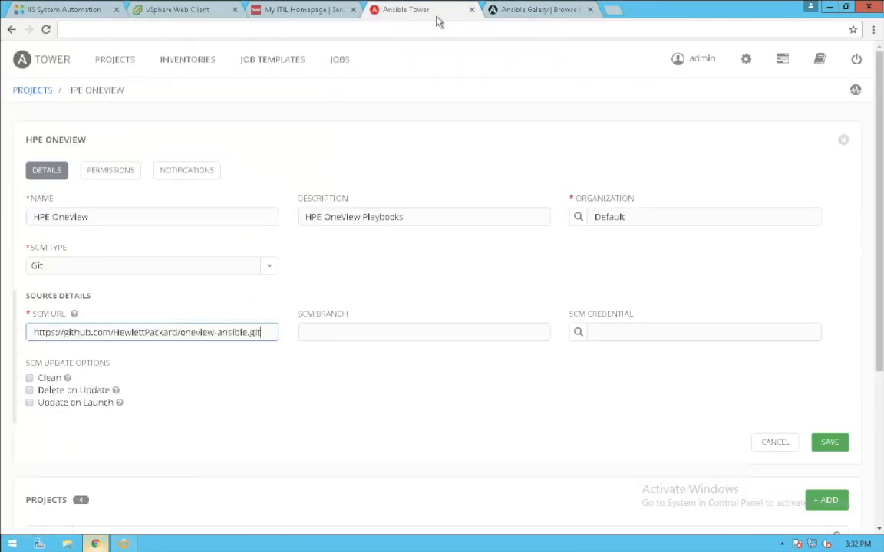
left_click(124, 68)
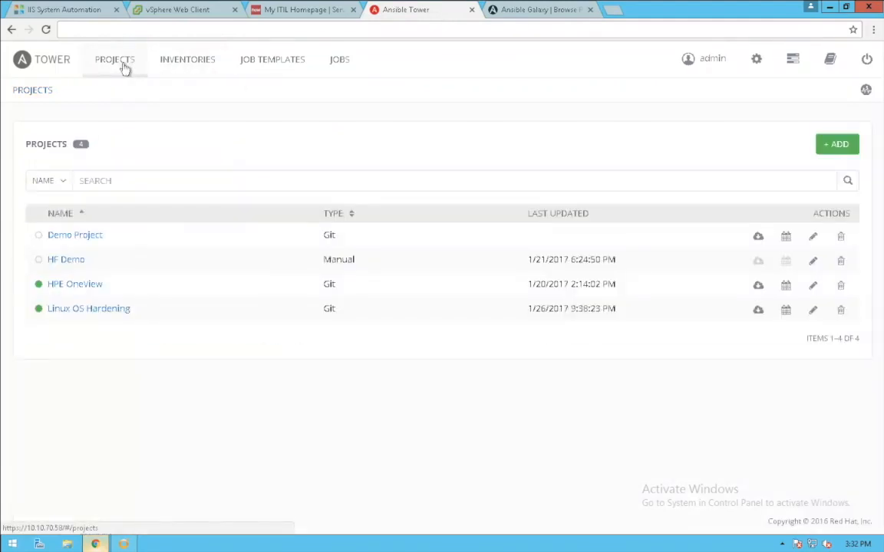
left_click(260, 65)
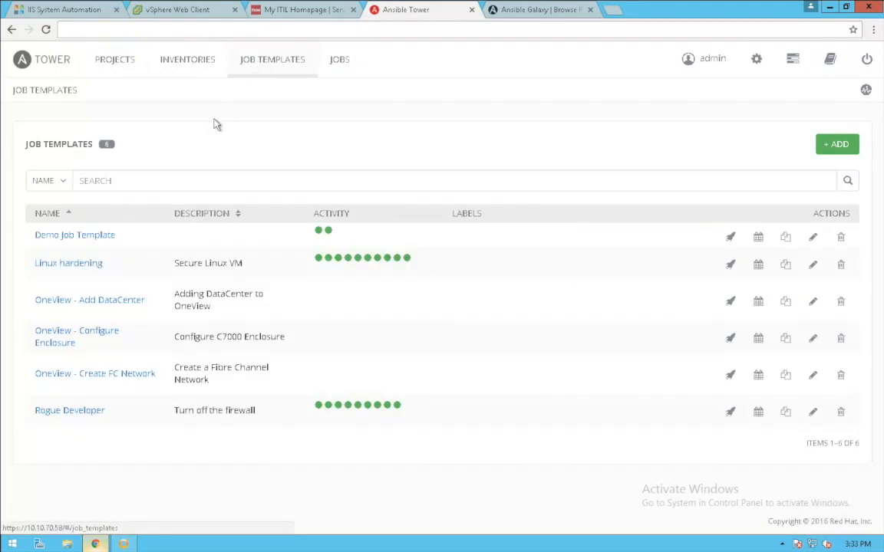
left_click(87, 268)
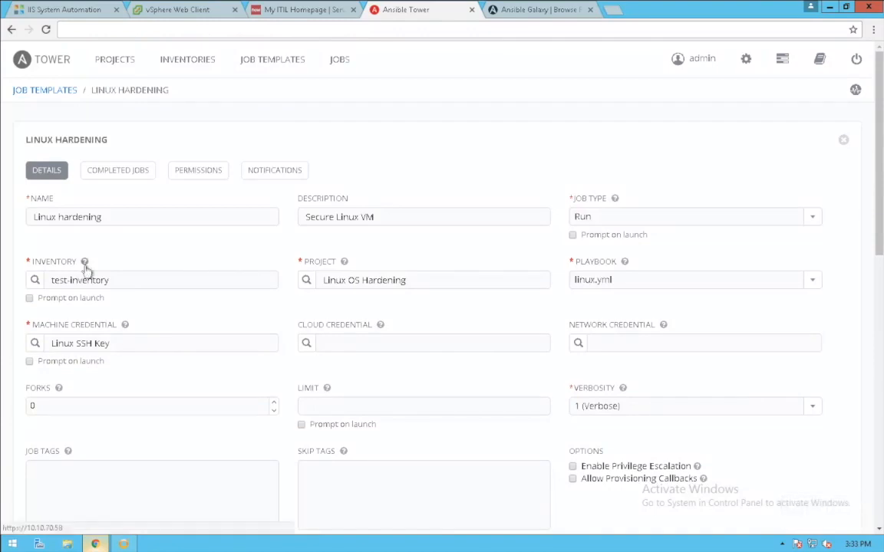
left_click(162, 277)
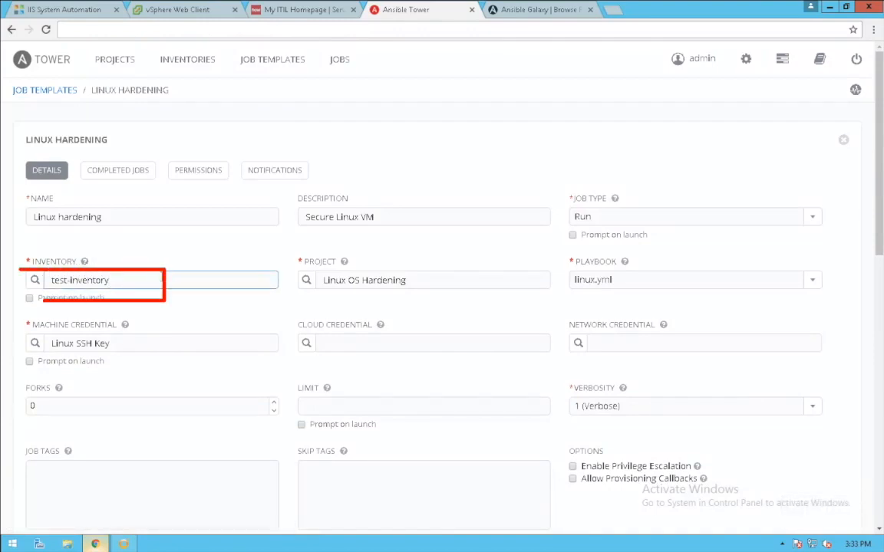
left_click(430, 280)
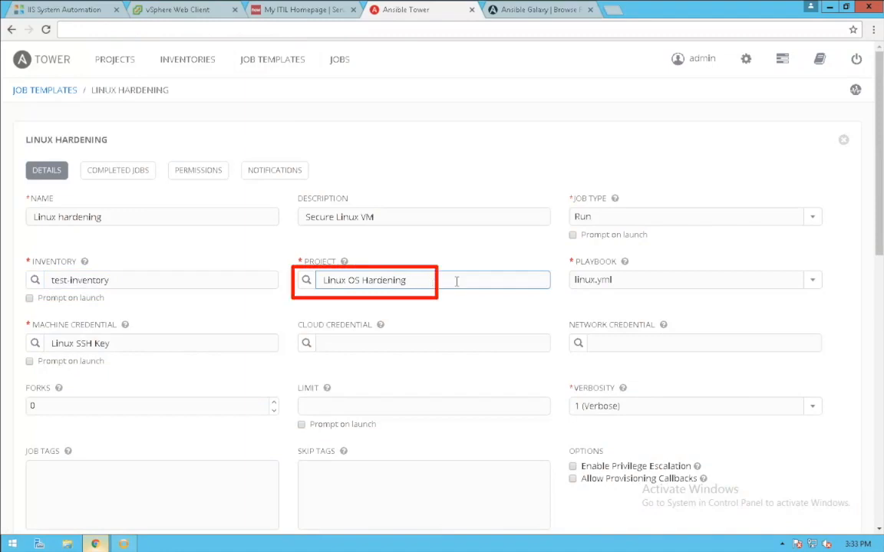
left_click(667, 284)
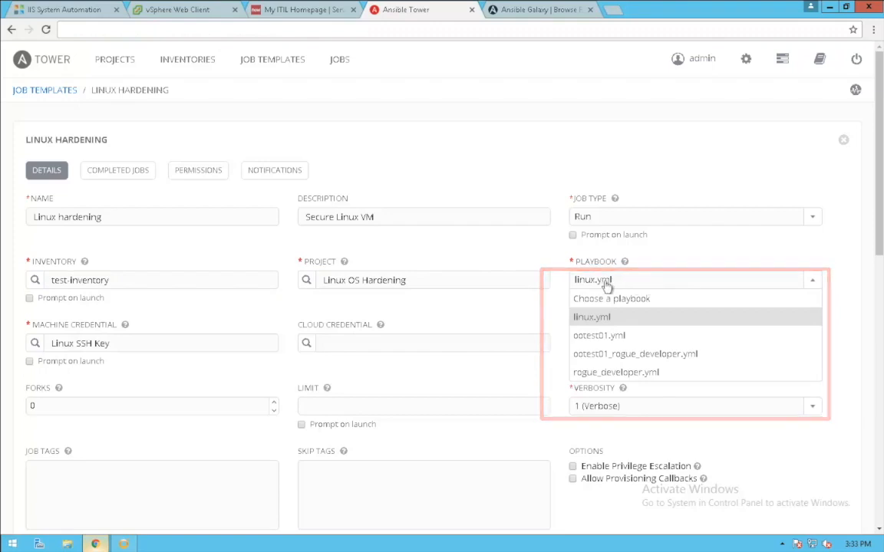
left_click(236, 343)
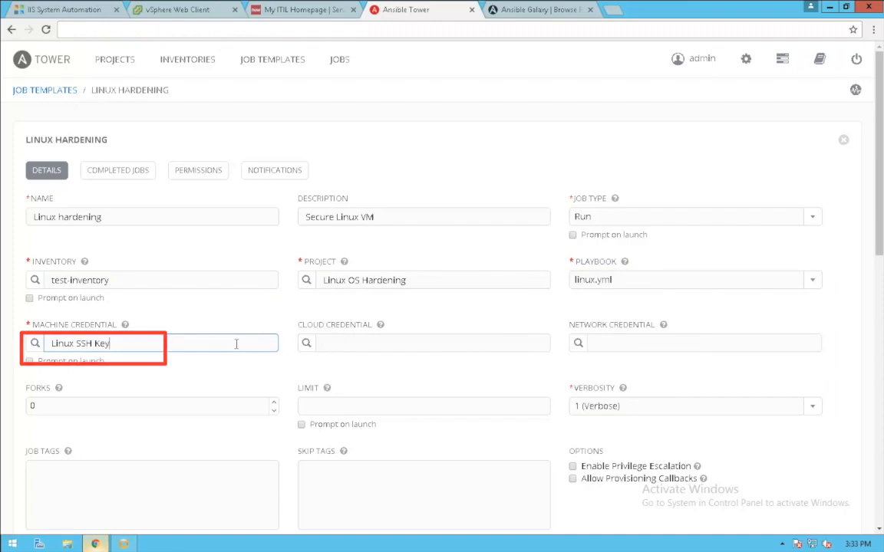
Return to the job template list, launch the Linux hardening template and look further down the job's standard output.
left_click(46, 90)
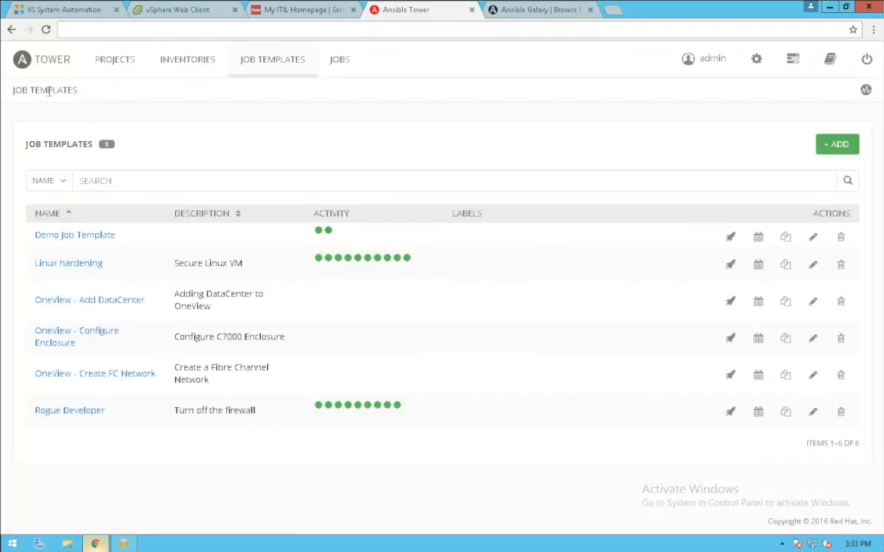
left_click(730, 264)
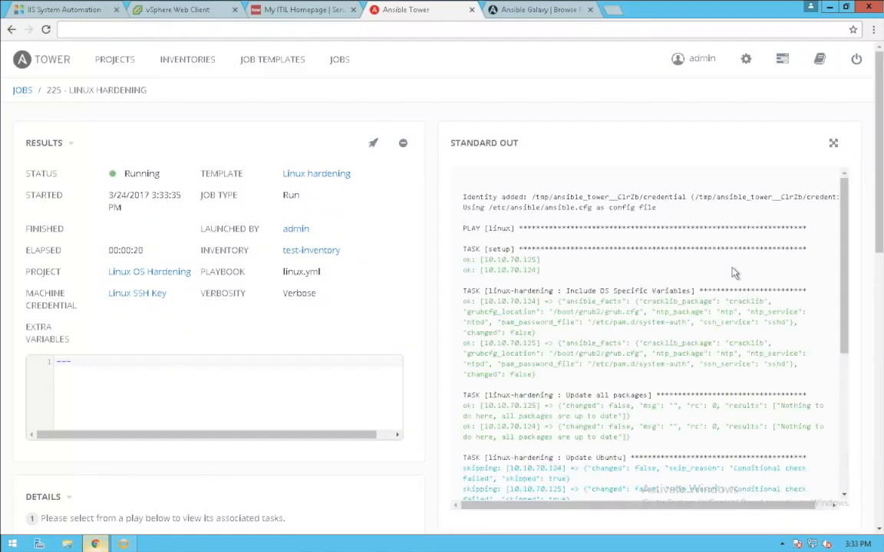
left_click(843, 414)
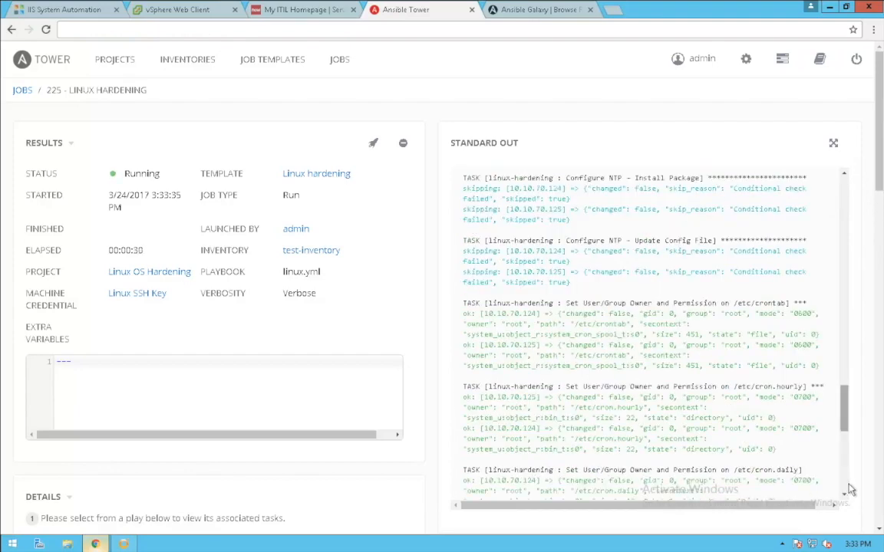
Examine the host status badges of the Linux hardening job's tasks, through to the last task in the list.
scroll(878, 476, "down", 12)
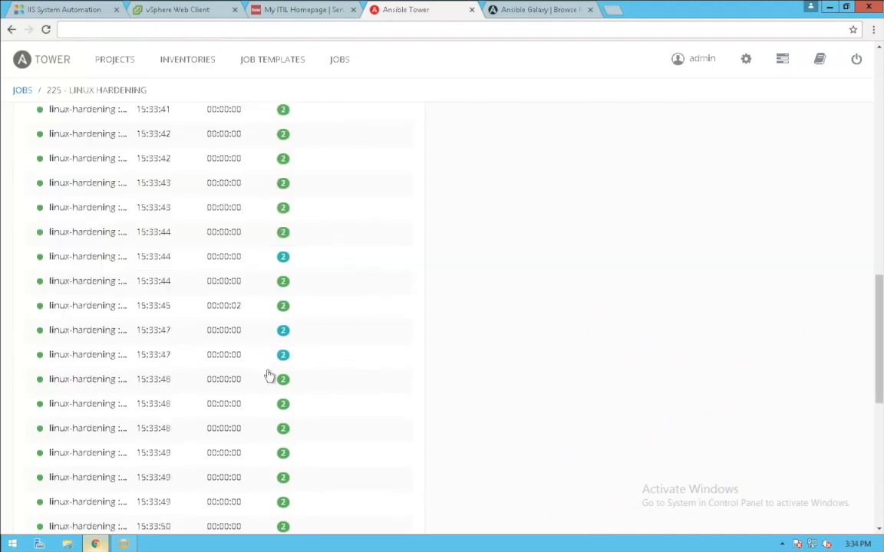
mouse_move(283, 382)
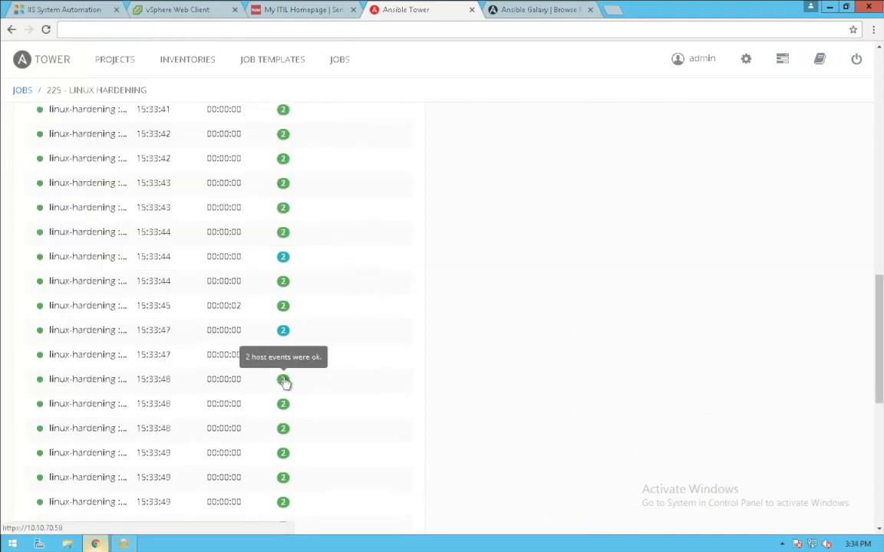
mouse_move(285, 331)
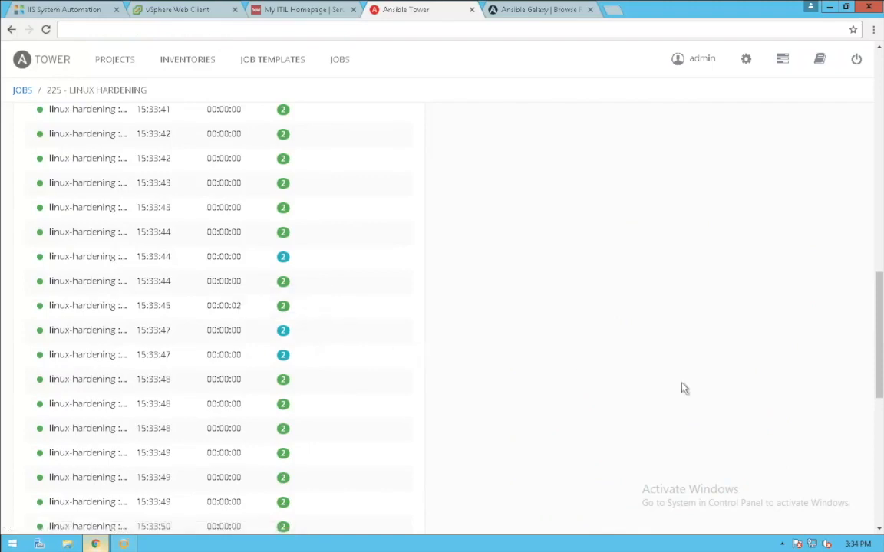
left_click(881, 482)
left_click(880, 482)
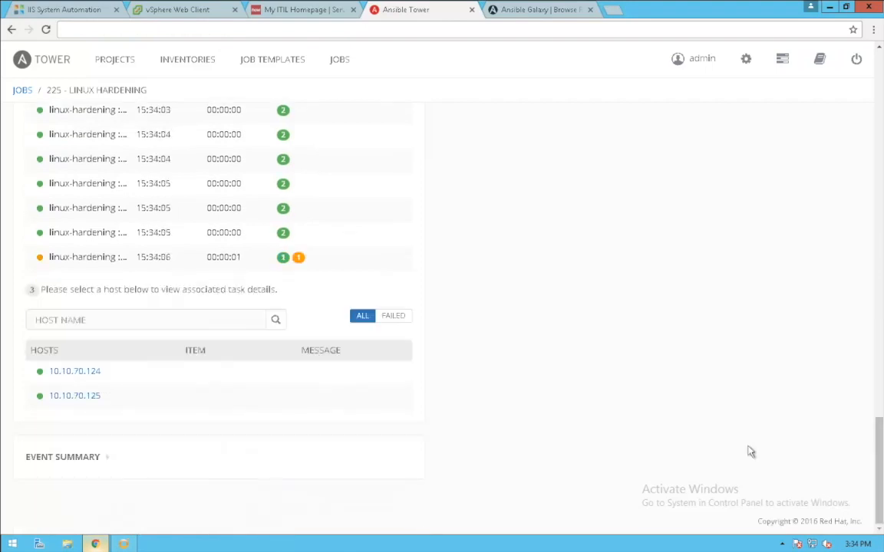
mouse_move(298, 263)
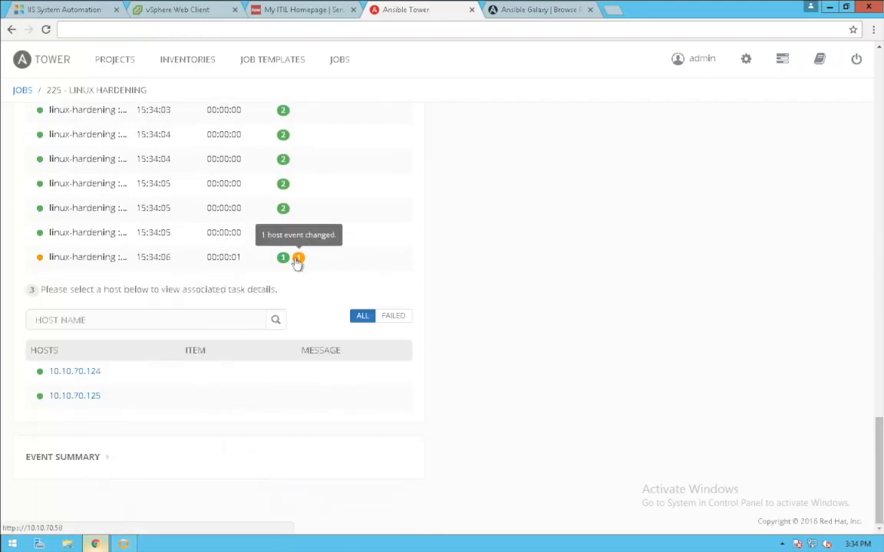
Expand the job's event summary, view the changed host events for 10.10.70.125 and close them.
left_click(90, 460)
scroll(329, 470, "down", 3)
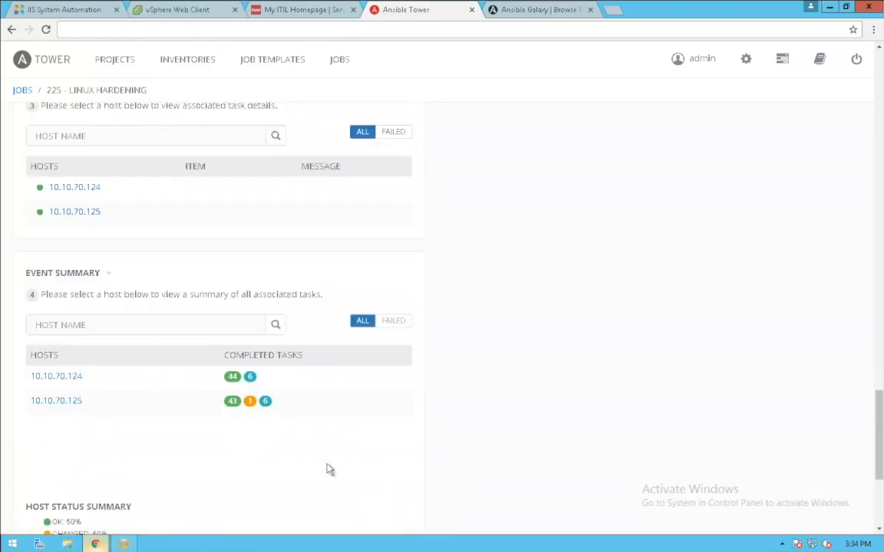
left_click(251, 401)
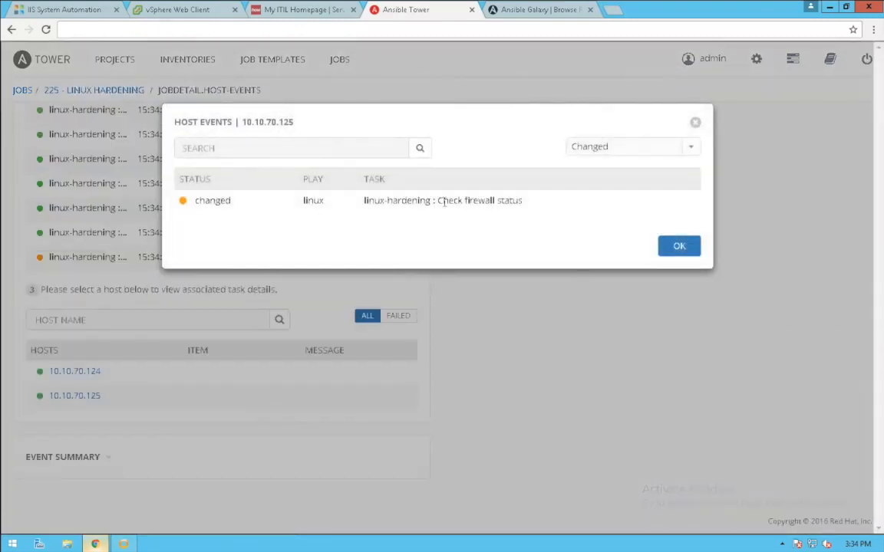
left_click(679, 247)
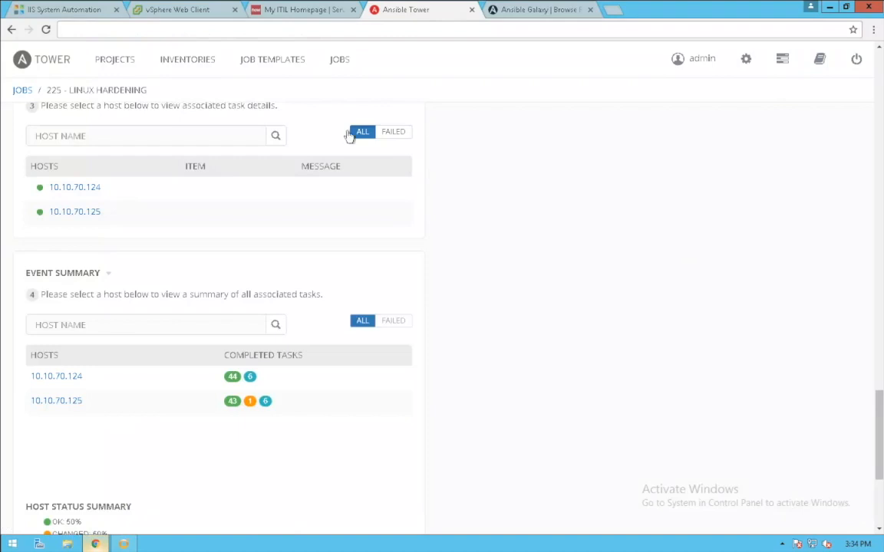
Open the Hourly security check schedule of the Linux hardening template and view its repeat frequency options, keeping the current one.
left_click(269, 66)
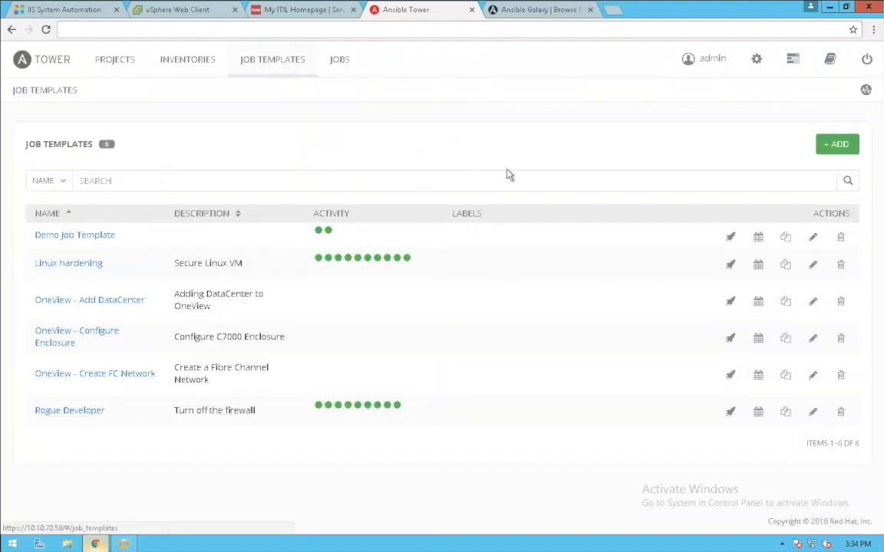
left_click(759, 265)
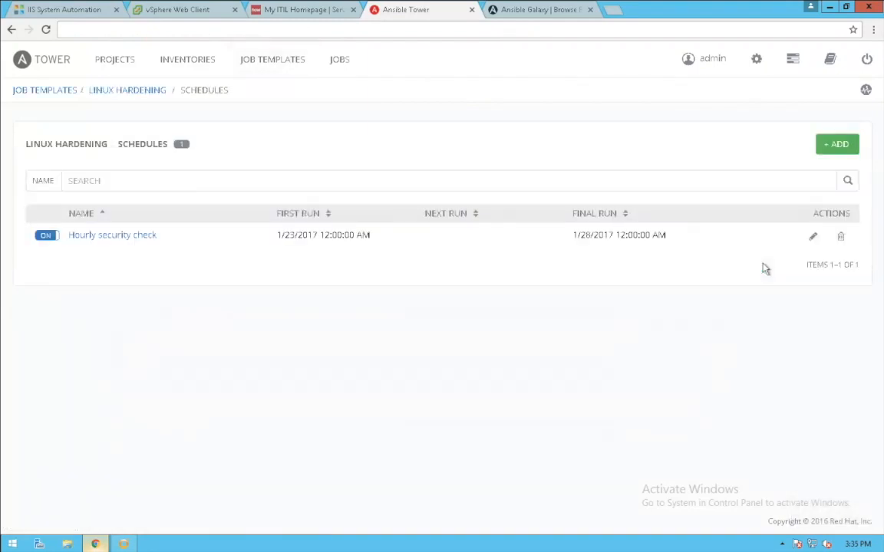
left_click(812, 238)
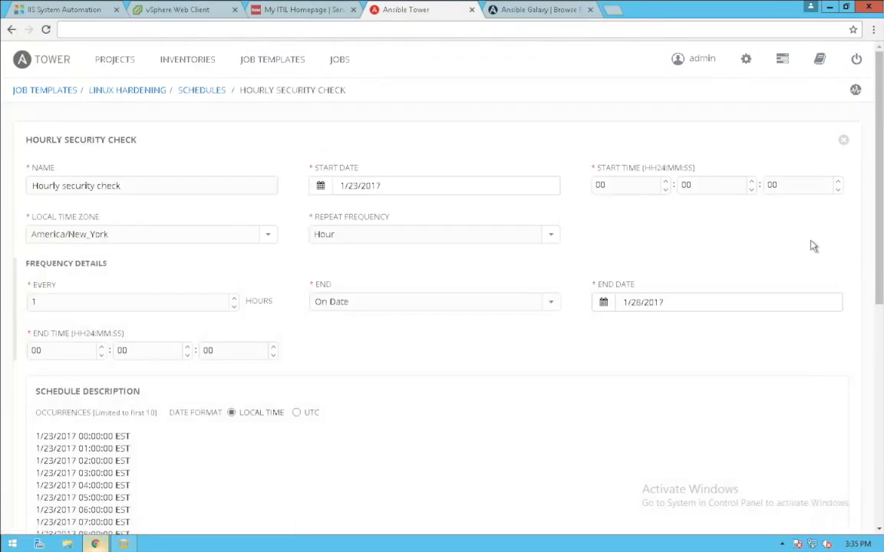
left_click(356, 235)
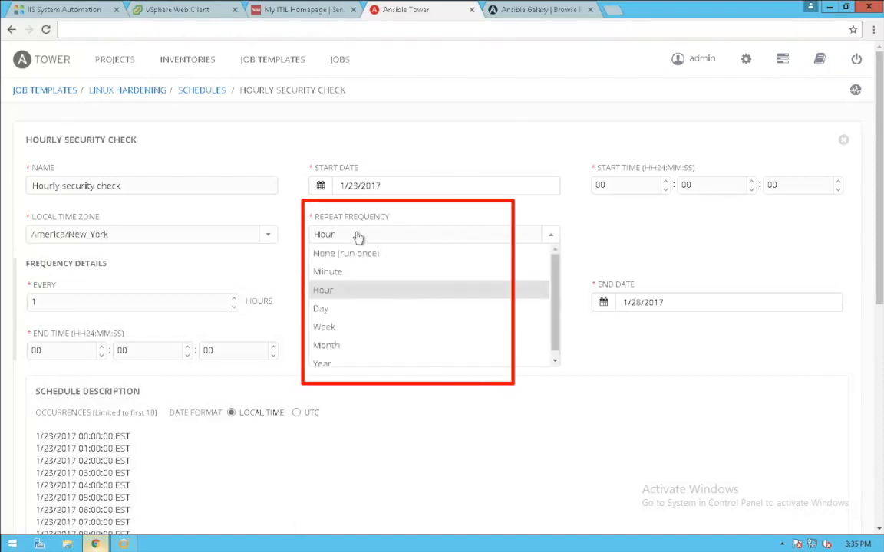
left_click(357, 236)
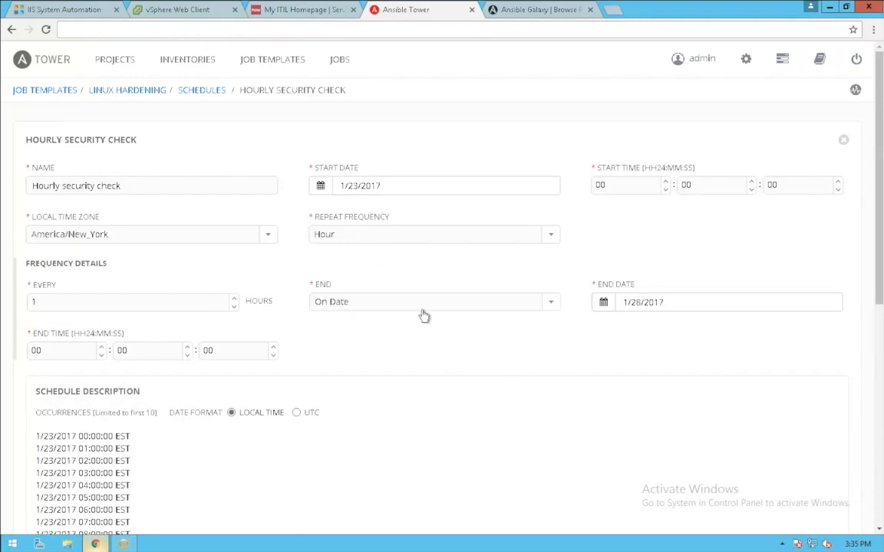